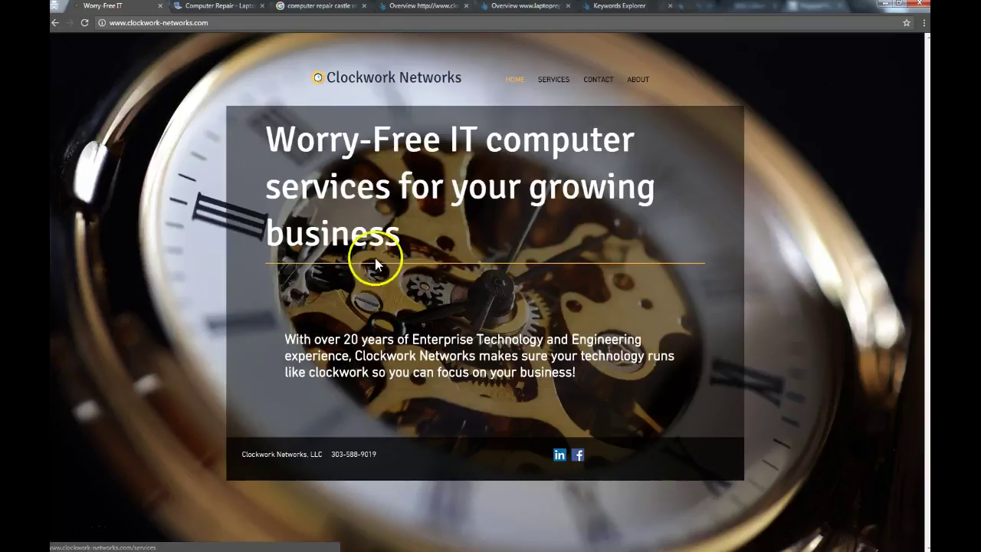
# - Review the current site's home page and Services page, then return to the home page
pyautogui.click(759, 366)
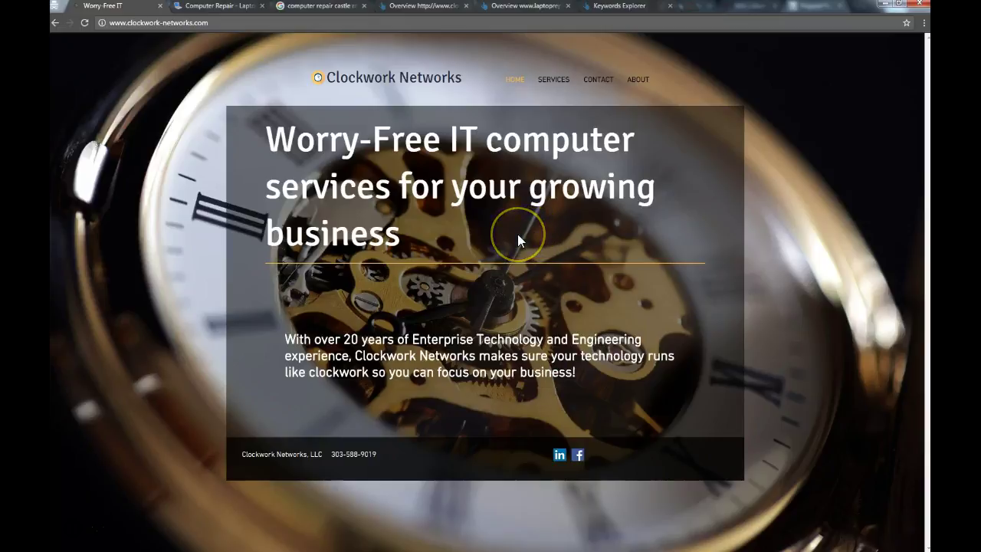
pyautogui.hotkey('ctrl', 'a')
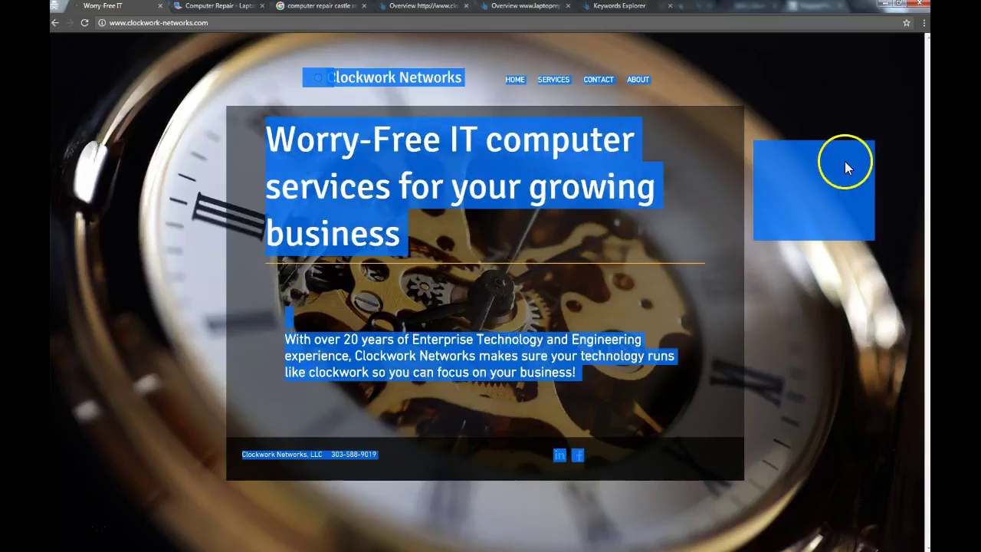
pyautogui.click(773, 330)
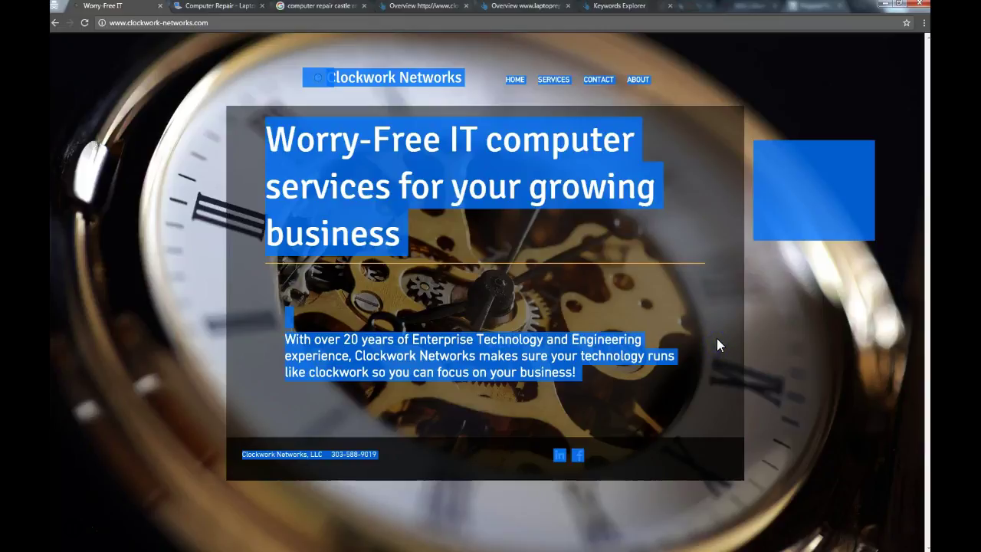
pyautogui.click(661, 360)
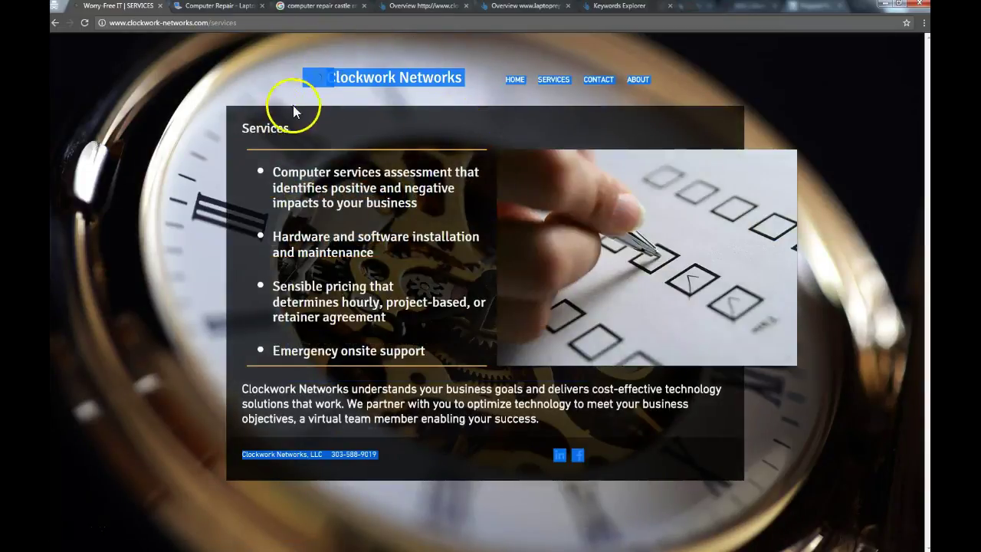
pyautogui.click(521, 80)
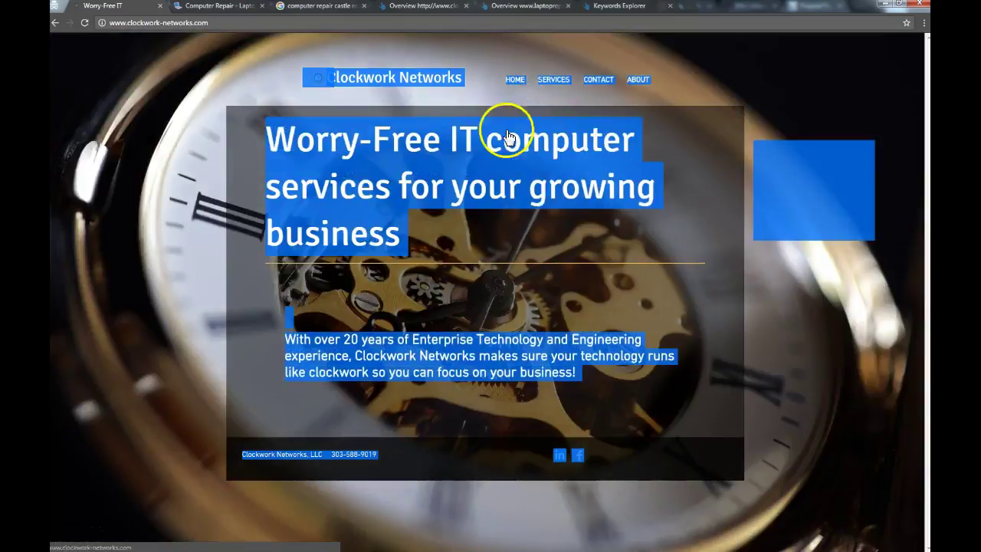
# - Scroll through the Laptop Repair Castle Rock site, then return to the 'computer repair castle rock' results
pyautogui.click(250, 7)
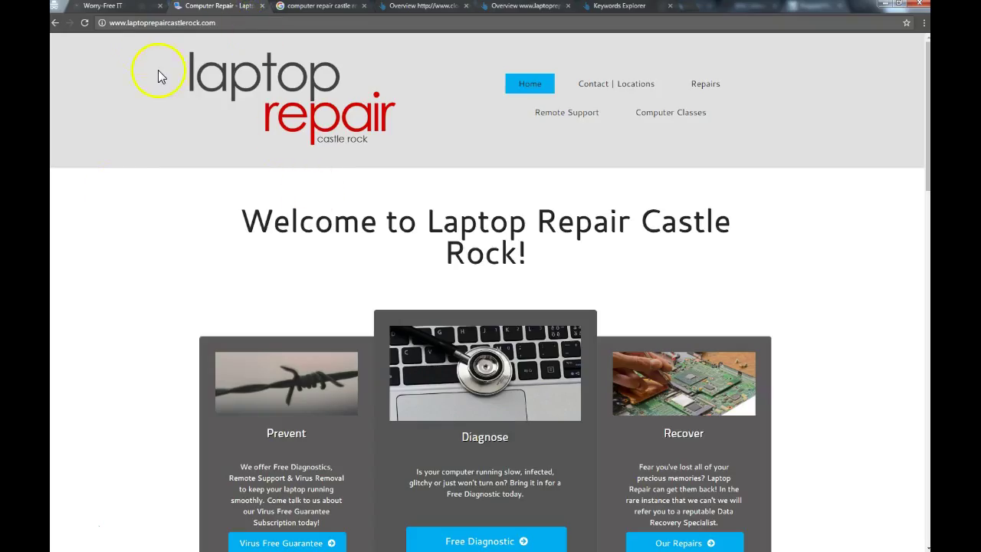
pyautogui.scroll(-1, 158, 62)
pyautogui.scroll(-3, 169, 85)
pyautogui.scroll(-5, 179, 104)
pyautogui.scroll(-1, 170, 46)
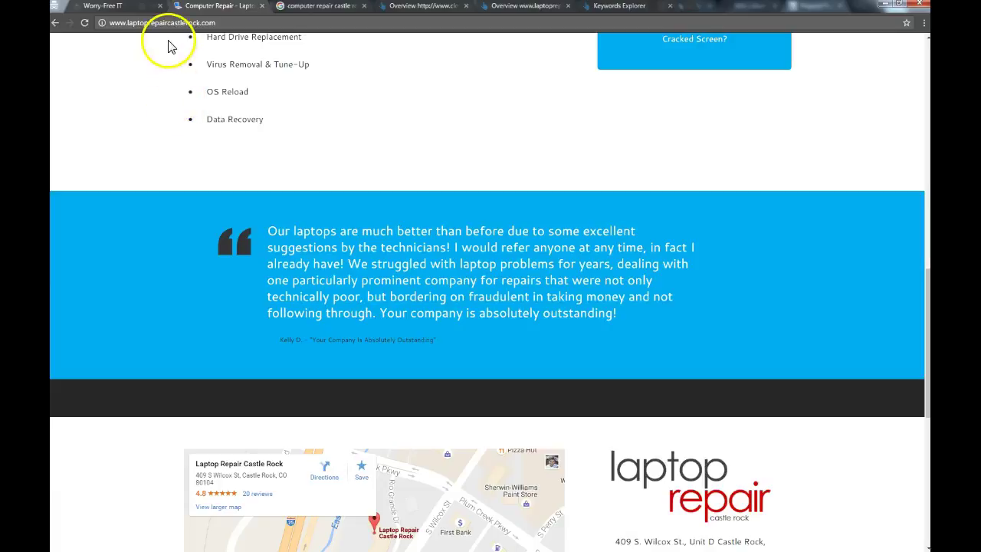
pyautogui.scroll(-2, 164, 34)
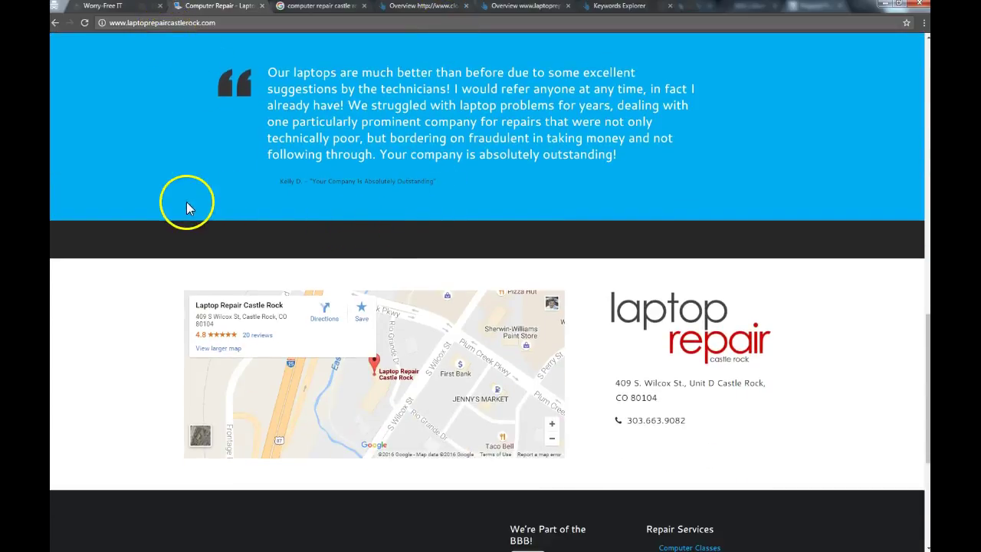
pyautogui.scroll(2, 420, 310)
pyautogui.scroll(-2, 432, 383)
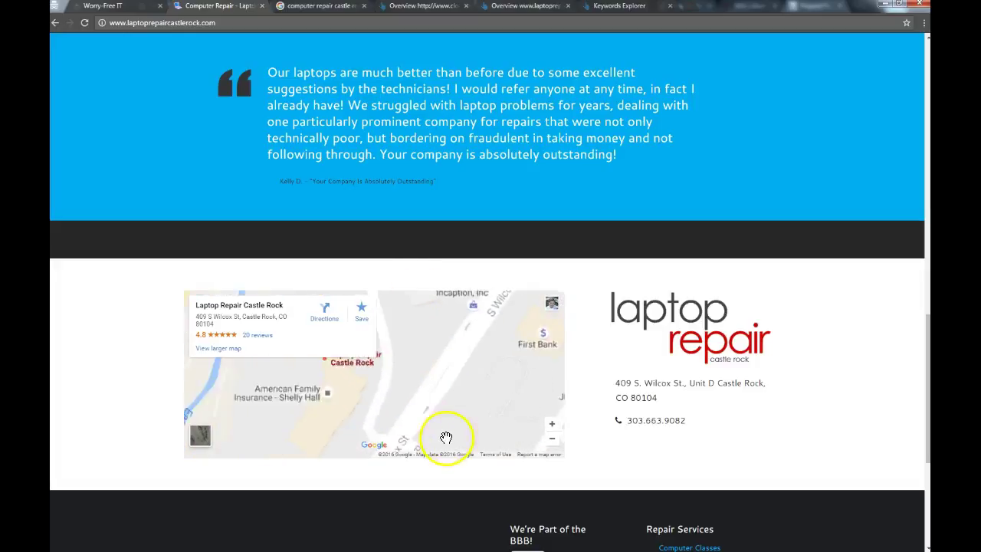
pyautogui.scroll(-1, 433, 399)
pyautogui.scroll(3, 650, 373)
pyautogui.scroll(2, 532, 317)
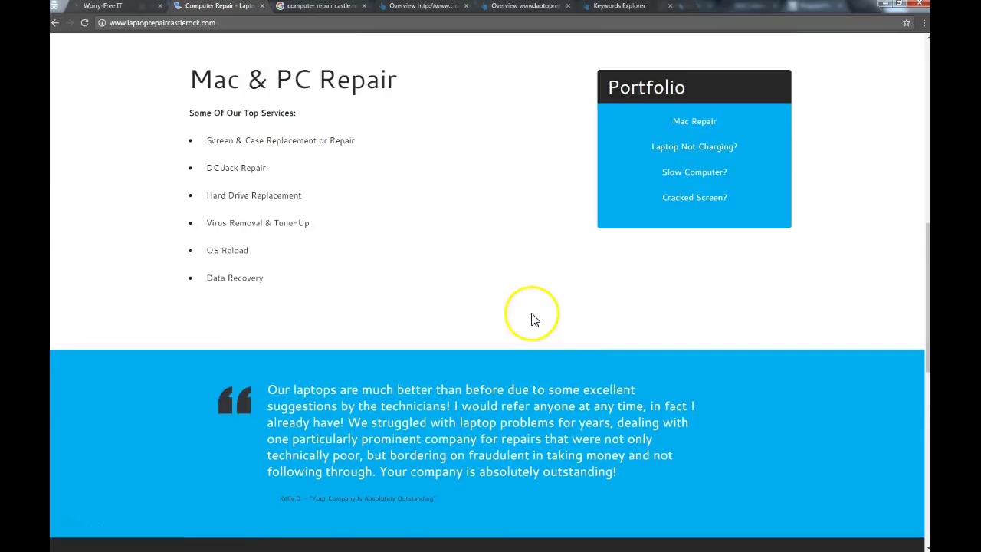
pyautogui.scroll(5, 534, 329)
pyautogui.scroll(4, 521, 292)
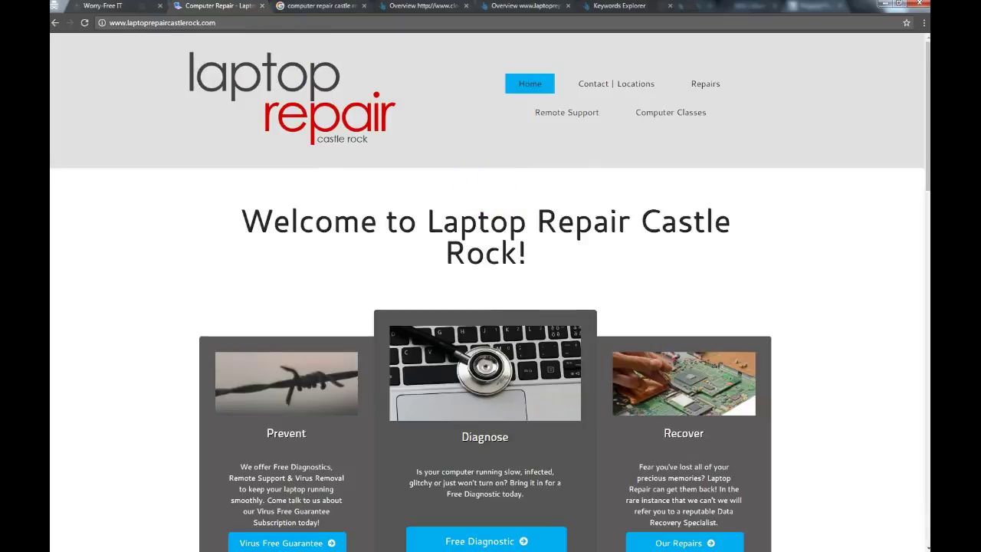
pyautogui.click(297, 8)
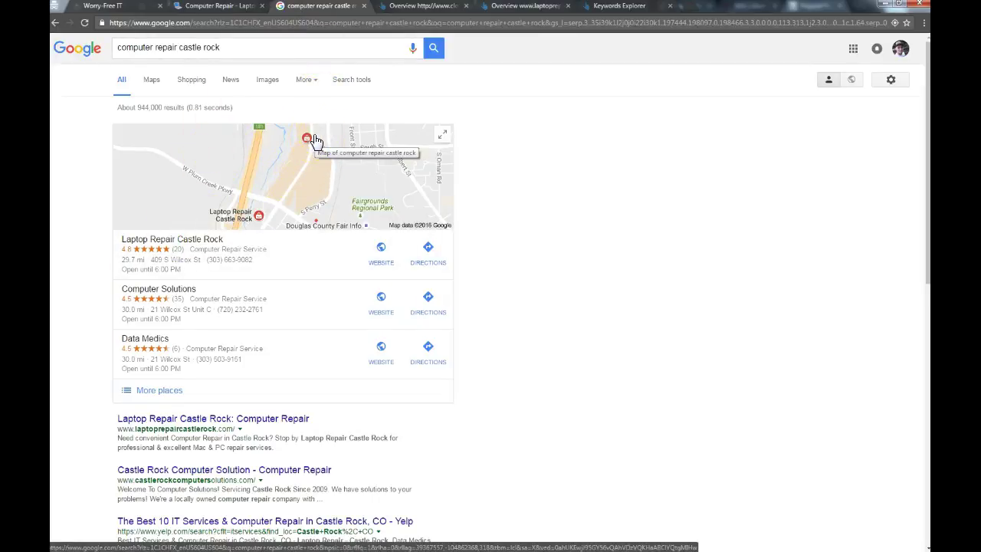
pyautogui.click(322, 142)
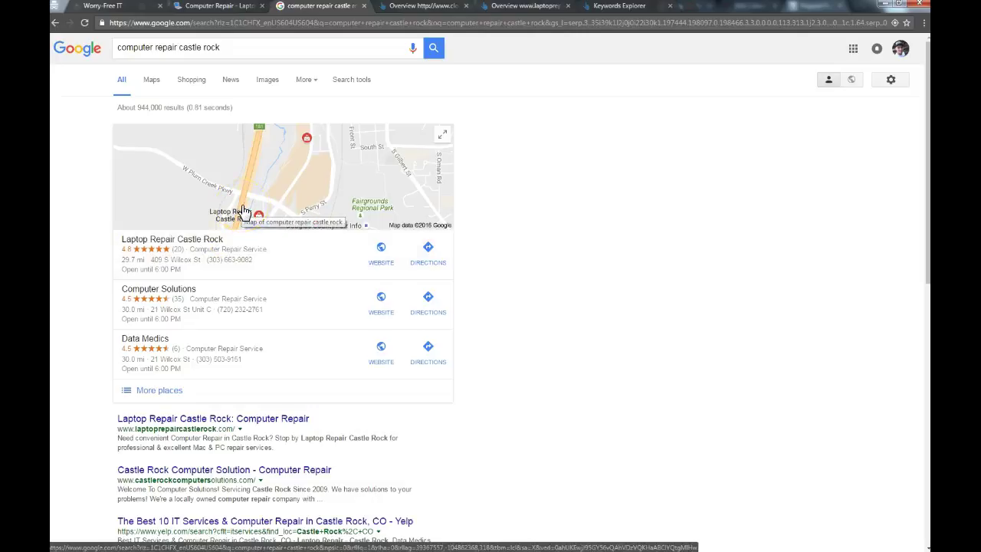
pyautogui.scroll(-1, 211, 299)
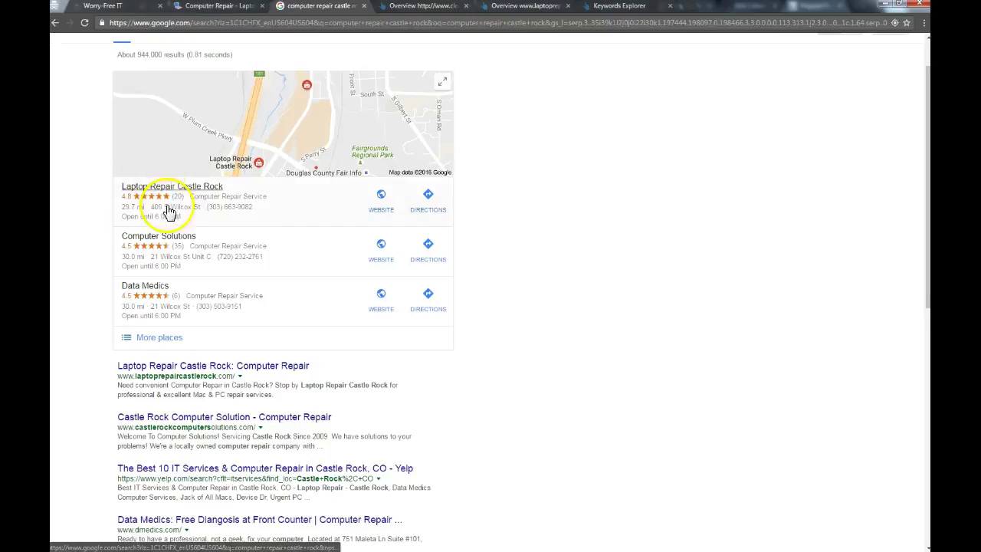
pyautogui.scroll(-1, 175, 291)
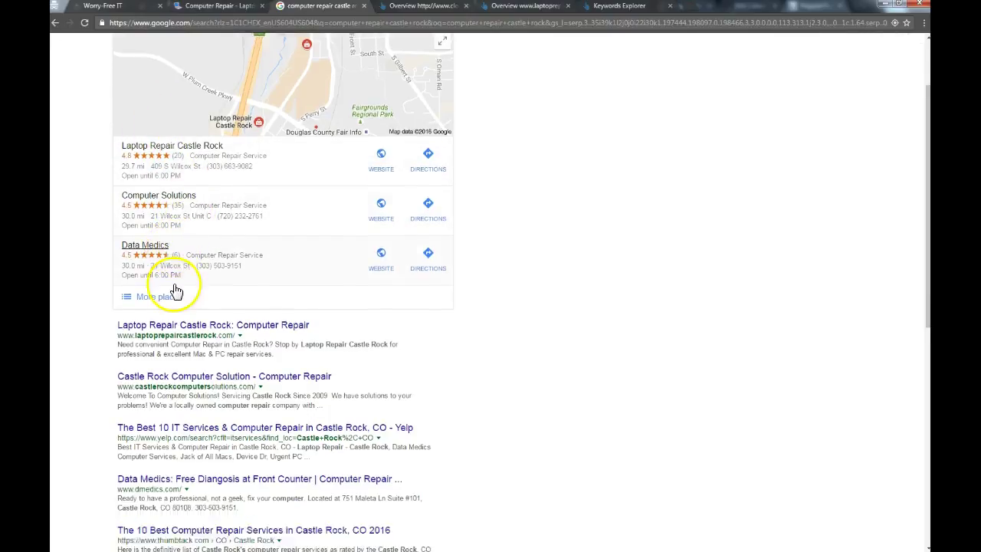
pyautogui.scroll(2, 176, 291)
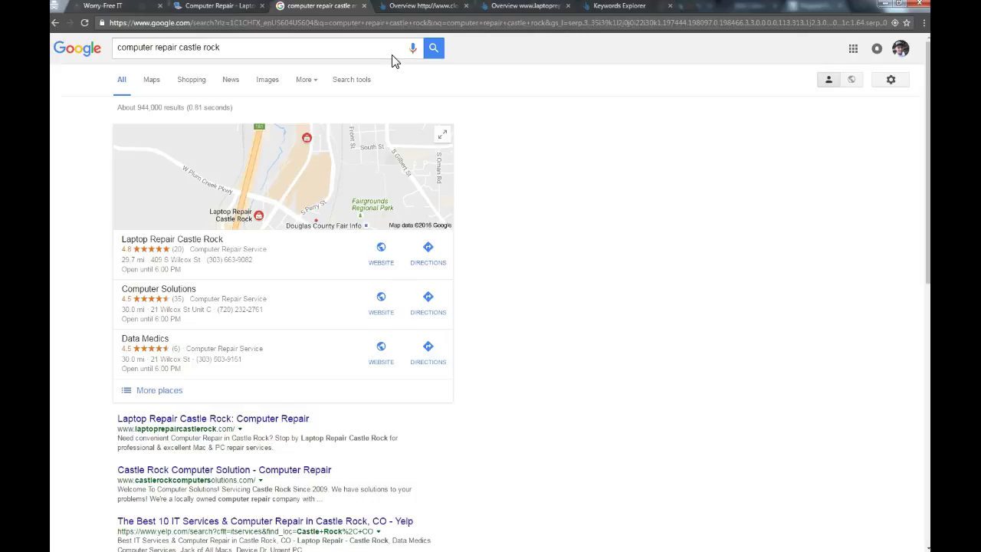
# - Show clockwork-networks.com's Ahrefs backlink overview in Live index mode and scroll through the report
pyautogui.click(451, 6)
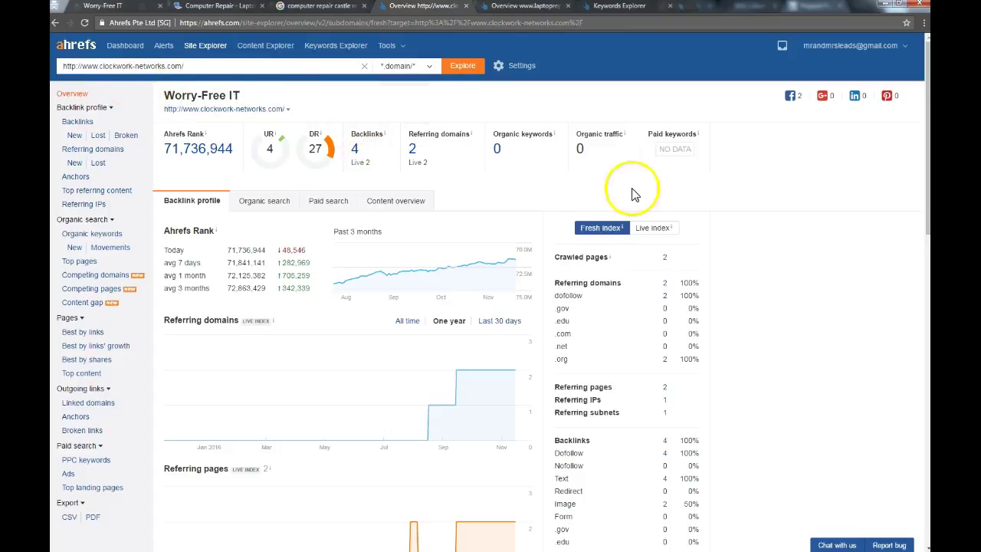
pyautogui.click(647, 227)
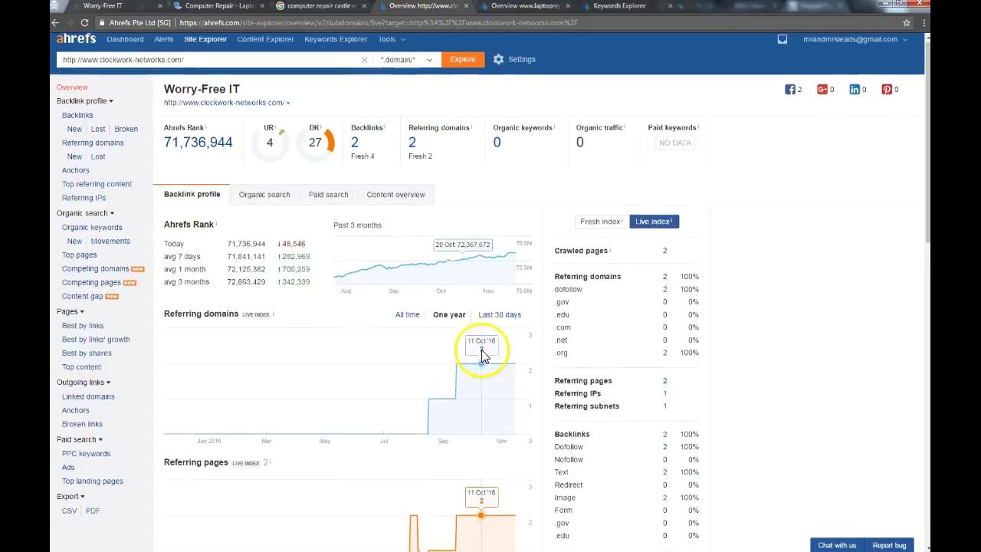
pyautogui.scroll(-2, 482, 349)
pyautogui.scroll(-1, 671, 506)
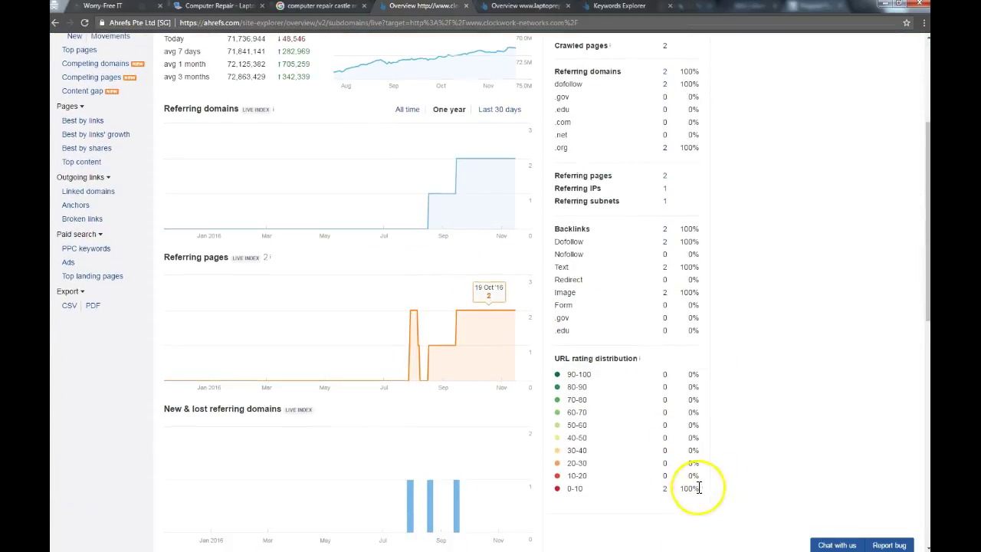
pyautogui.click(669, 492)
pyautogui.scroll(3, 713, 440)
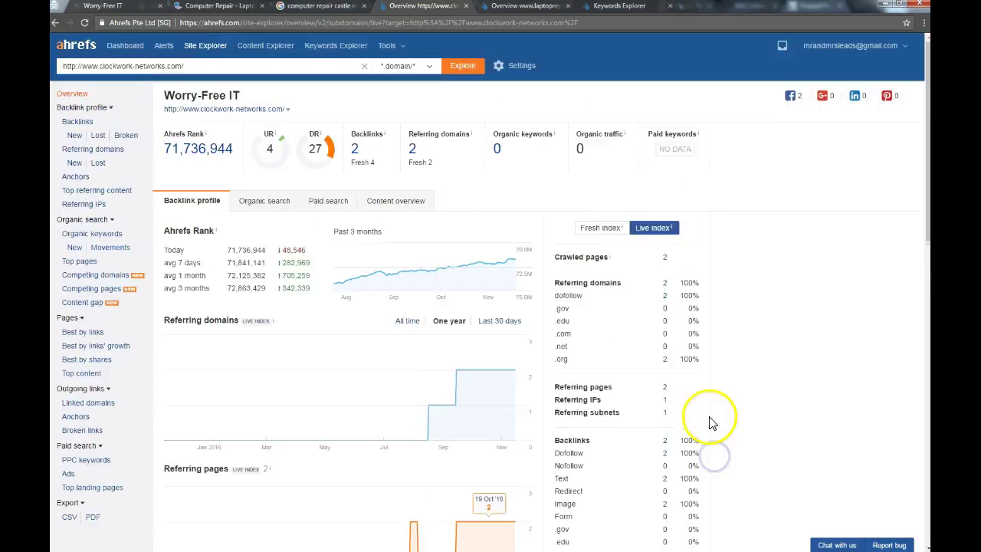
pyautogui.scroll(-2, 456, 194)
pyautogui.scroll(-2, 453, 193)
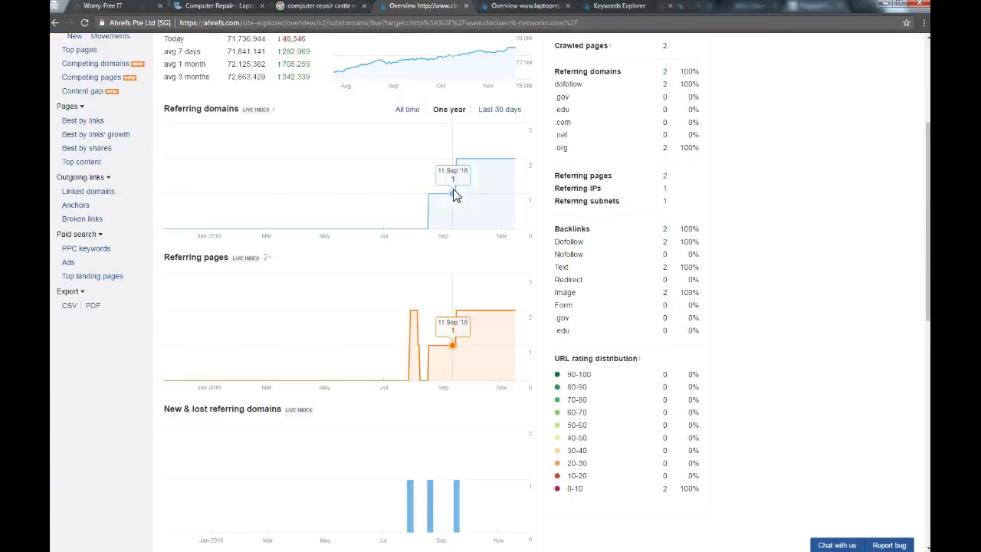
pyautogui.scroll(3, 444, 135)
pyautogui.scroll(1, 466, 158)
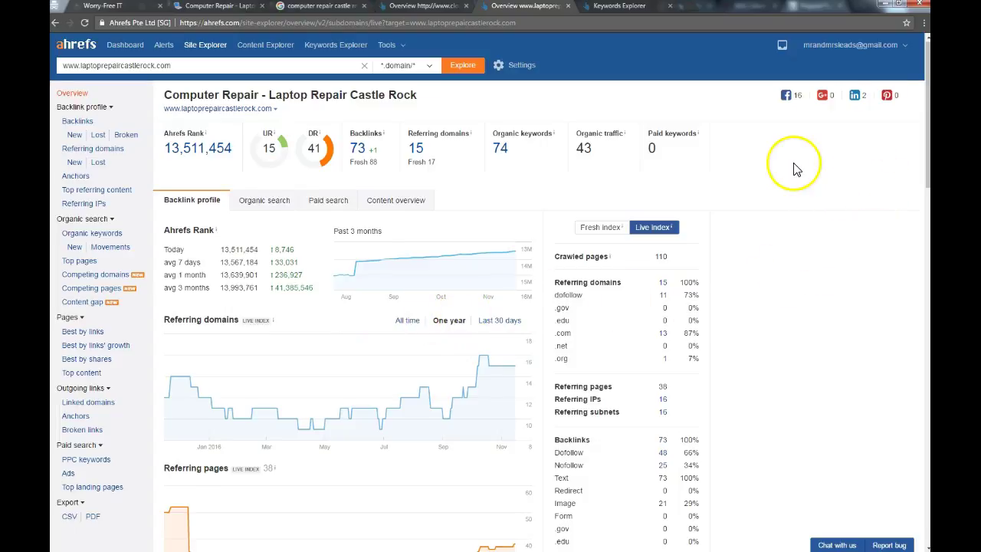
pyautogui.scroll(-1, 792, 164)
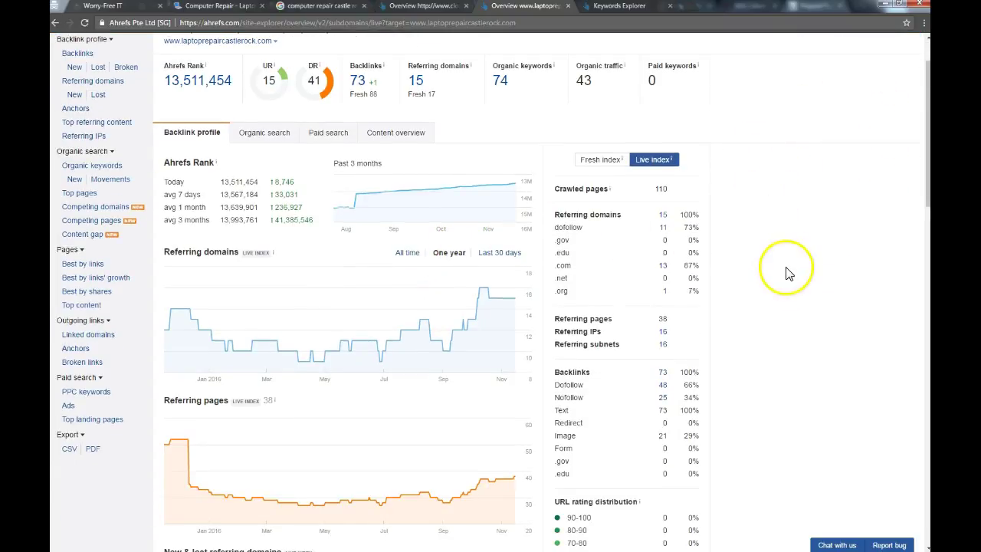
pyautogui.scroll(-3, 789, 272)
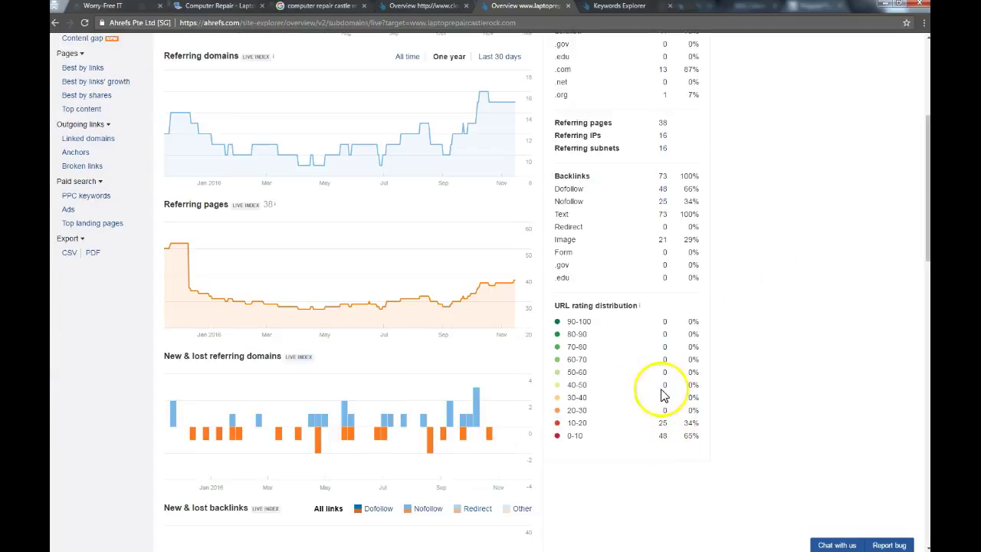
pyautogui.scroll(-2, 567, 444)
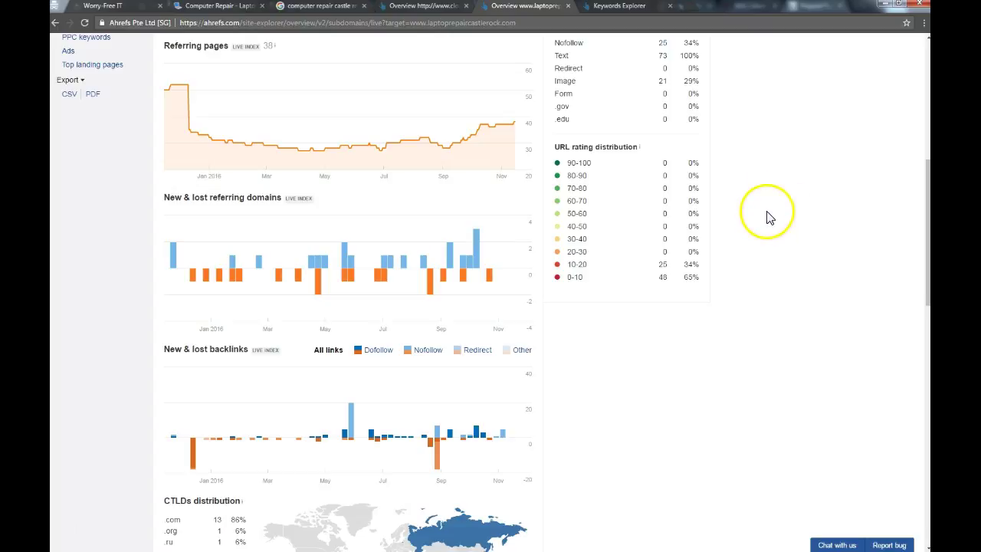
pyautogui.scroll(-1, 741, 234)
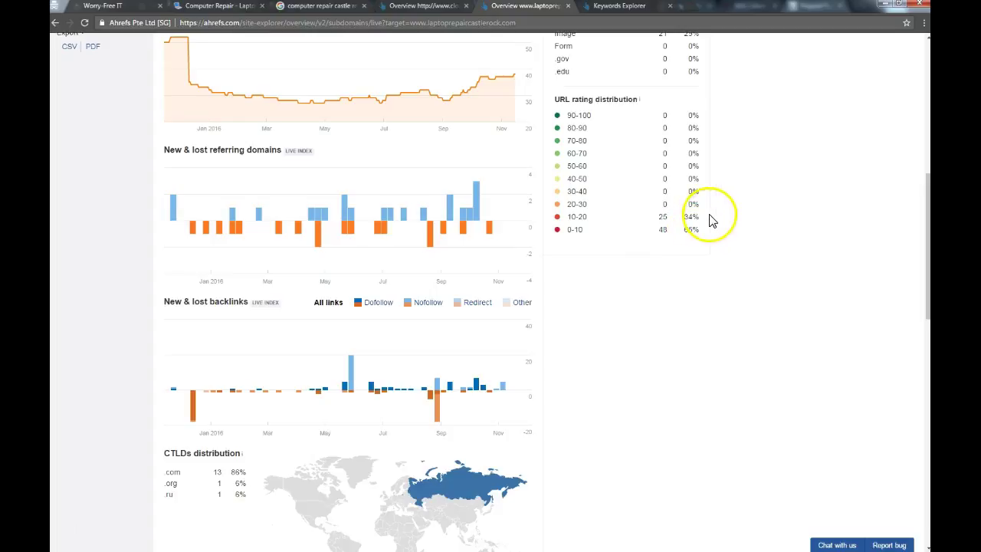
pyautogui.scroll(3, 711, 221)
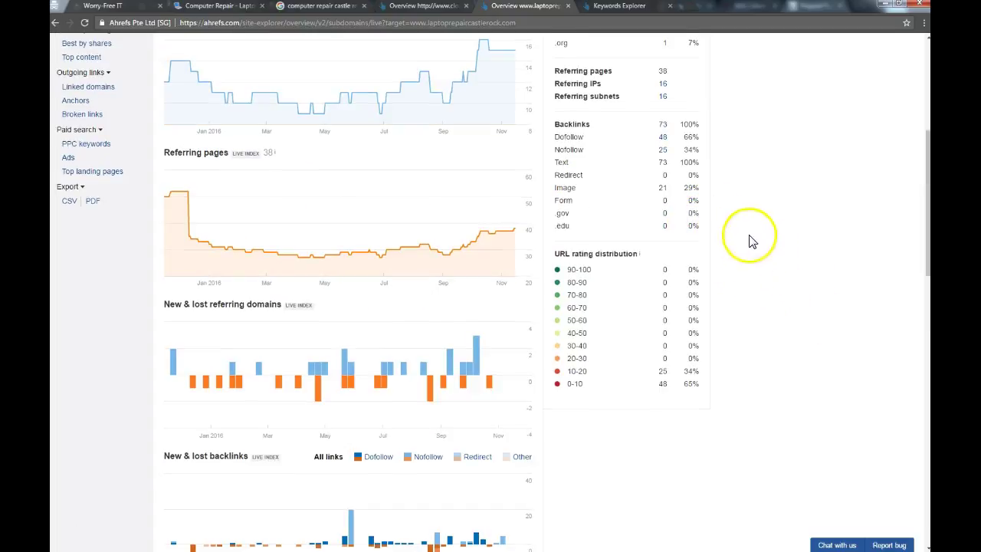
# - Scroll through the 58 keyword ideas (3,500 total volume) for the Castle Rock computer repair searches
pyautogui.click(590, 7)
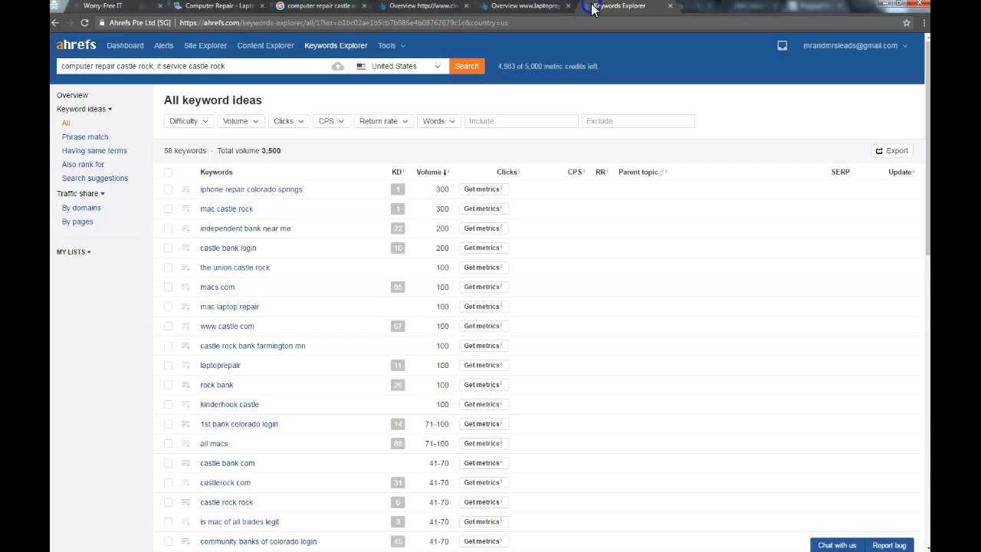
pyautogui.scroll(-3, 233, 222)
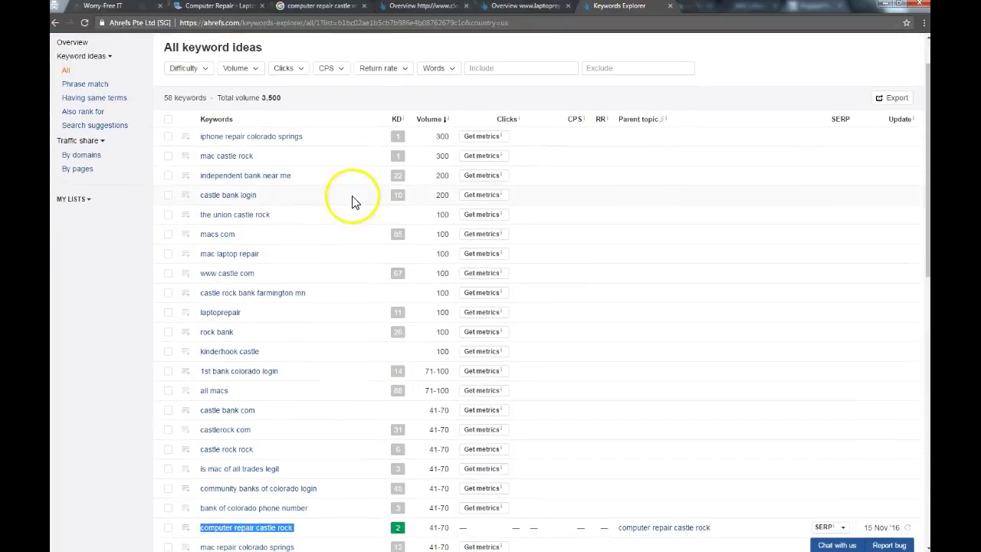
pyautogui.click(682, 329)
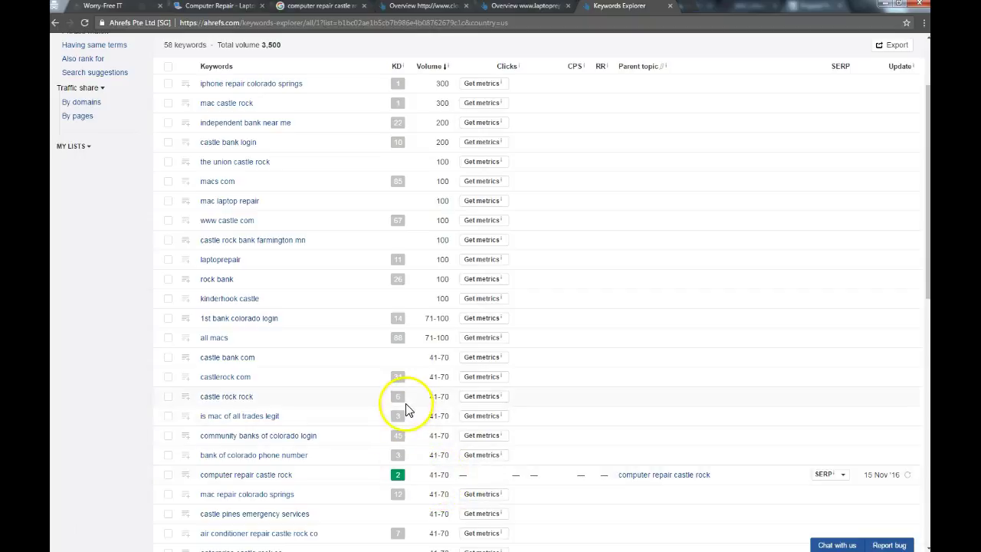
pyautogui.scroll(1, 407, 410)
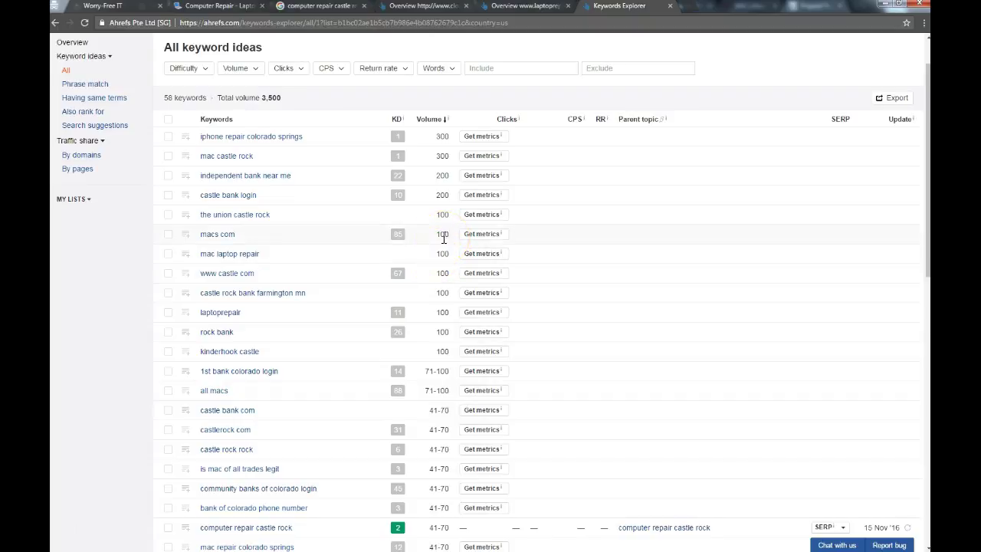
pyautogui.click(398, 193)
pyautogui.scroll(-1, 397, 259)
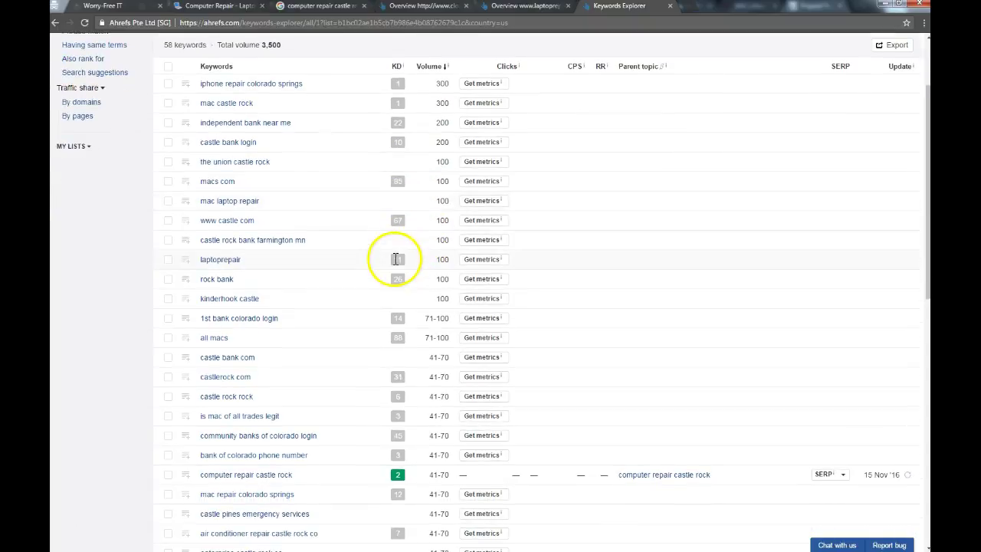
pyautogui.scroll(-2, 398, 258)
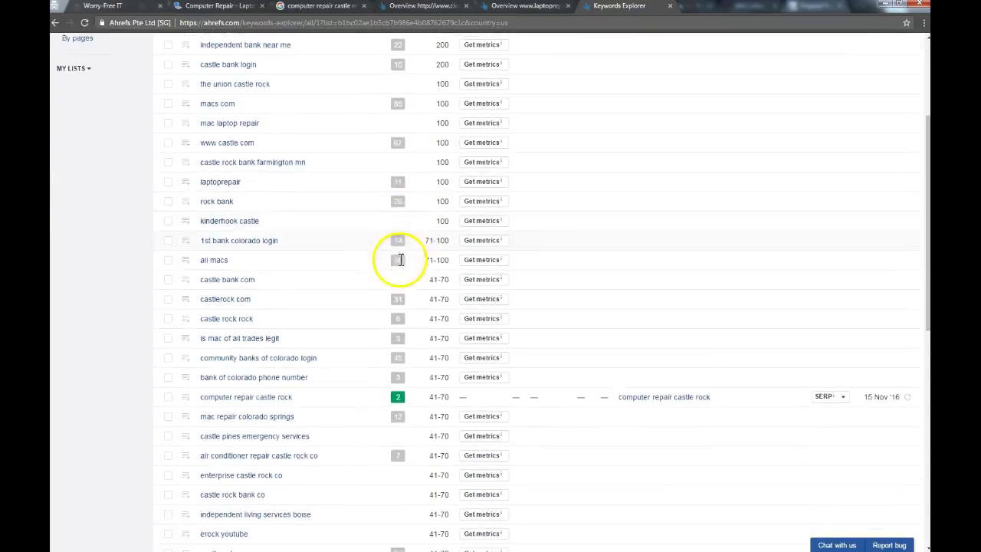
pyautogui.scroll(-1, 387, 299)
pyautogui.scroll(-1, 311, 380)
pyautogui.scroll(6, 302, 360)
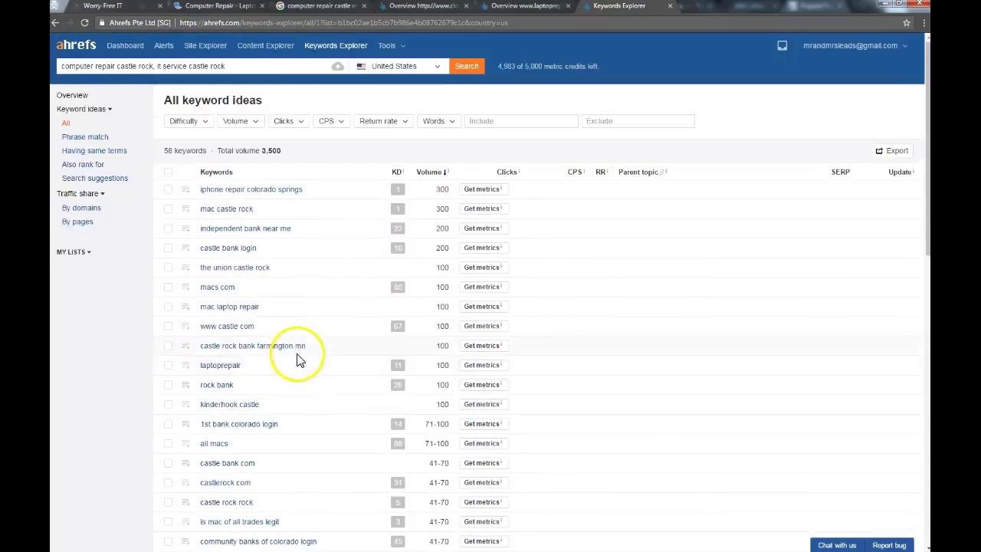
# - Delete the first phrase from the Keywords Explorer search, leaving 'i.t. service castle rock'
pyautogui.moveTo(241, 66); pyautogui.dragTo(61, 66)
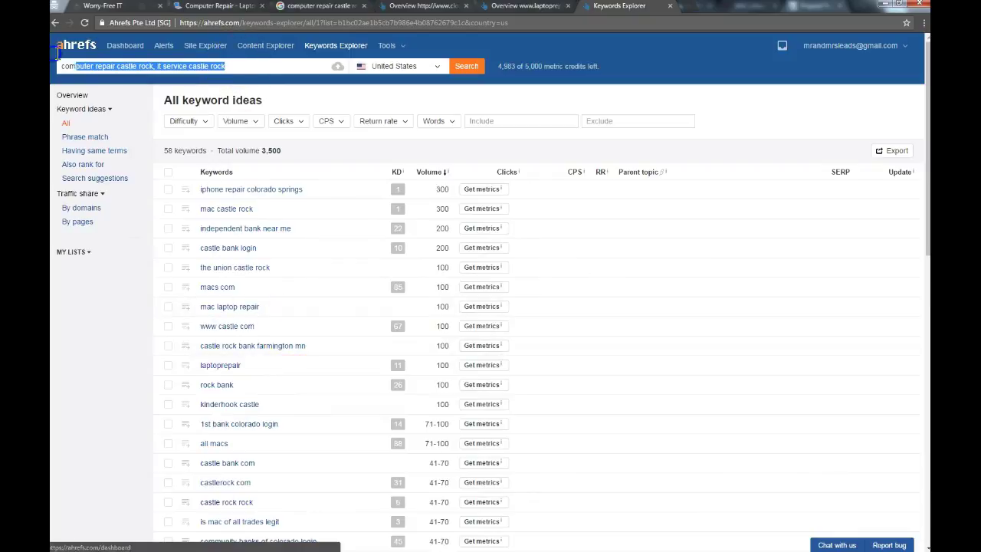
pyautogui.click(165, 67)
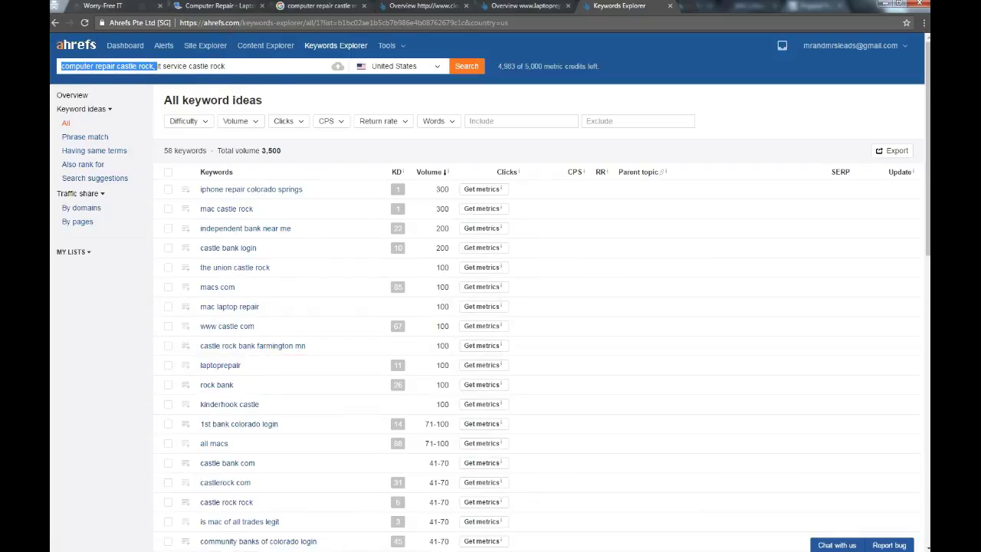
pyautogui.press('BackSpace')
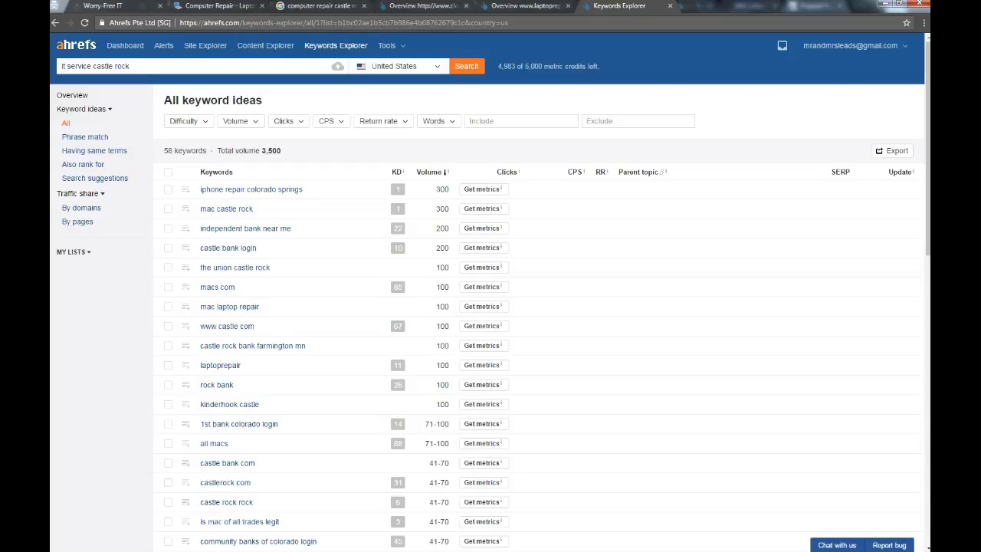
pyautogui.click(69, 66)
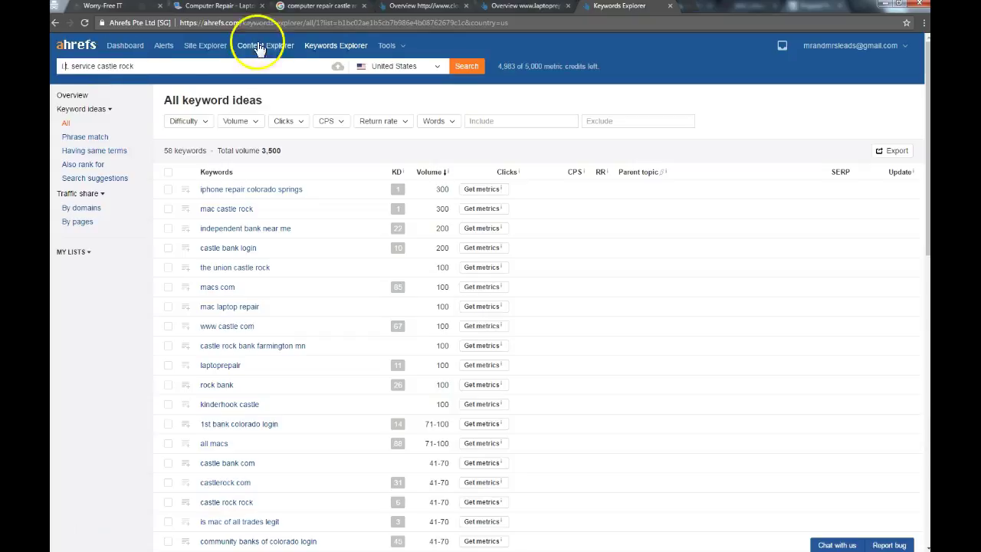
# - Run the revised keyword search and open its Overview, which shows a maintenance page
pyautogui.click(457, 66)
pyautogui.click(469, 69)
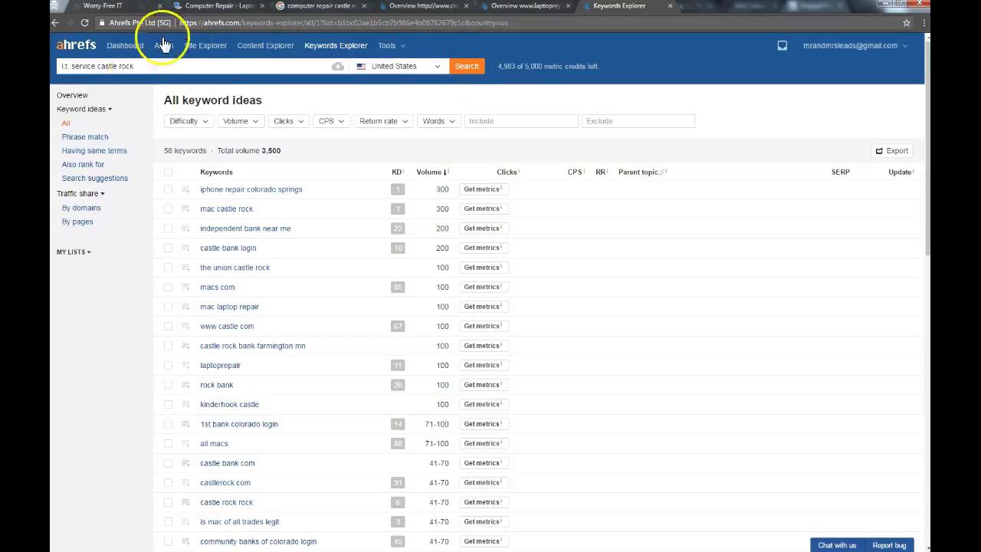
pyautogui.click(72, 95)
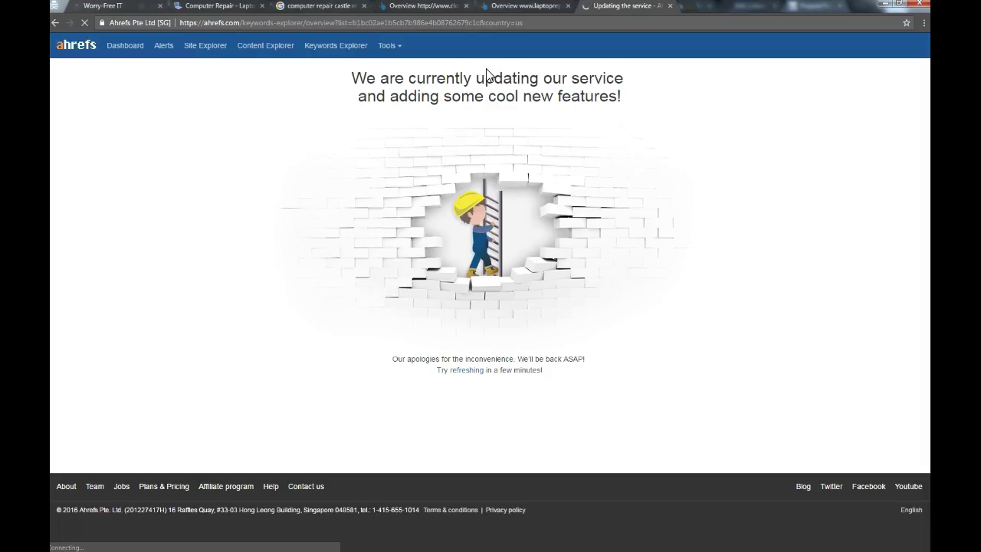
# - Compare the Clockwork Networks site, Google results and its Ahrefs overview (DR 27, 2 backlinks), ending on its homepage
pyautogui.click(123, 7)
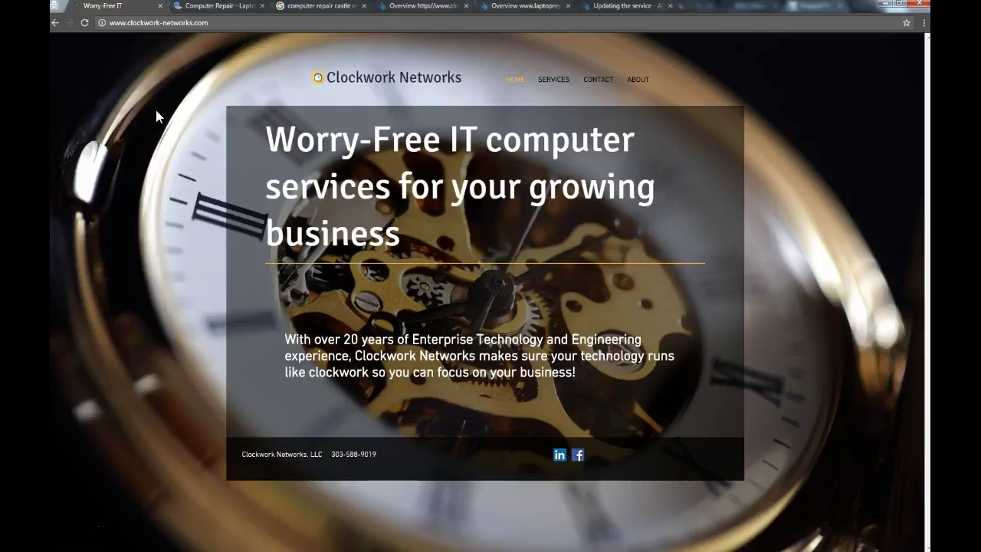
pyautogui.click(152, 6)
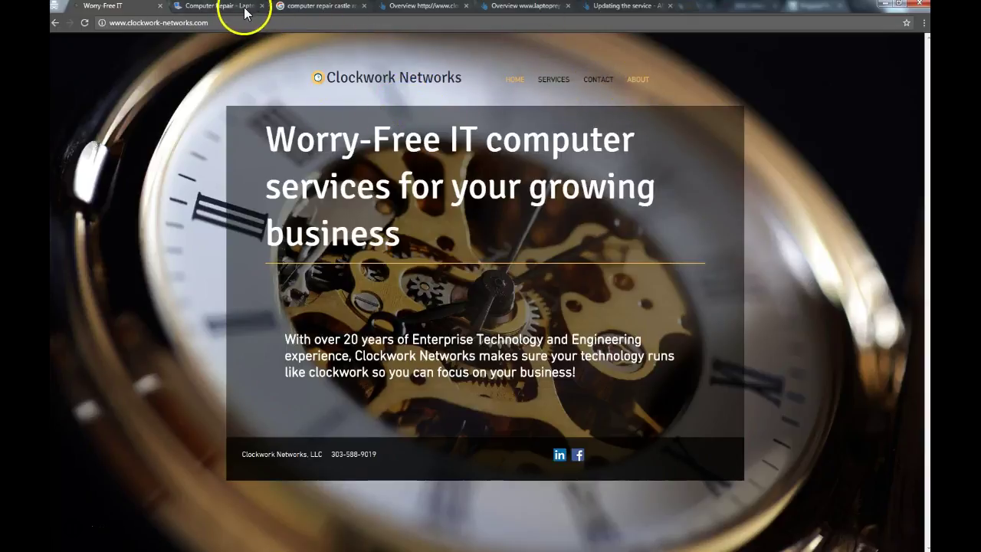
pyautogui.click(304, 7)
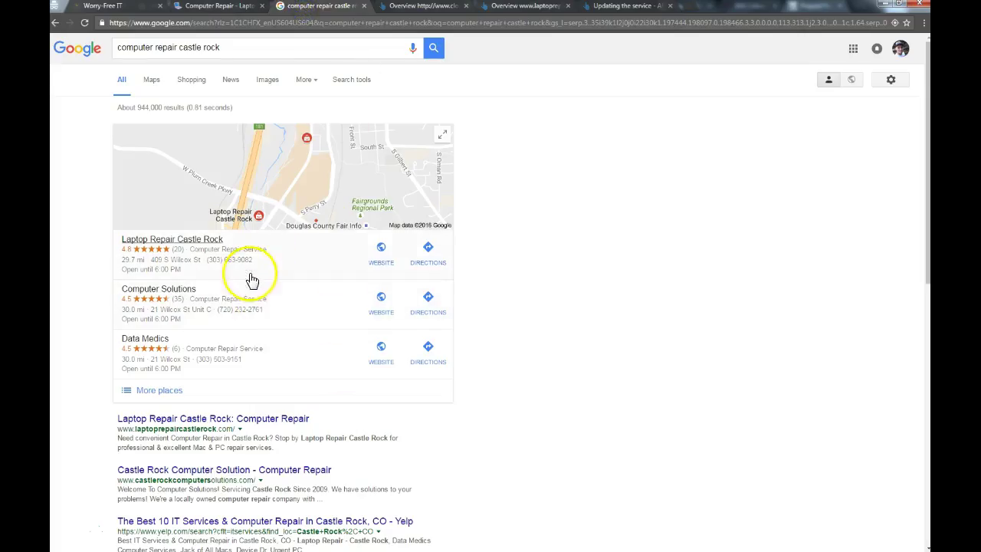
pyautogui.click(433, 8)
pyautogui.click(300, 8)
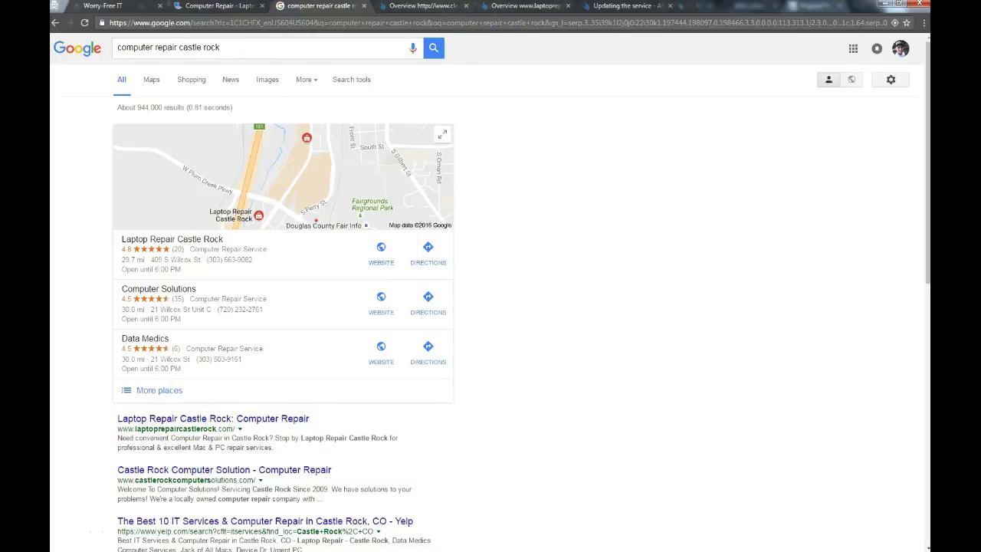
pyautogui.click(441, 11)
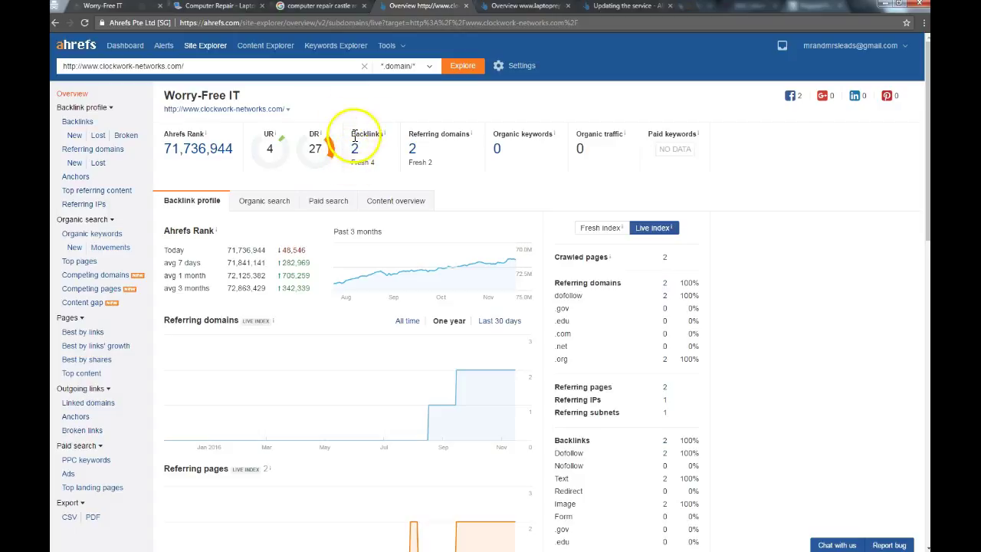
pyautogui.click(125, 9)
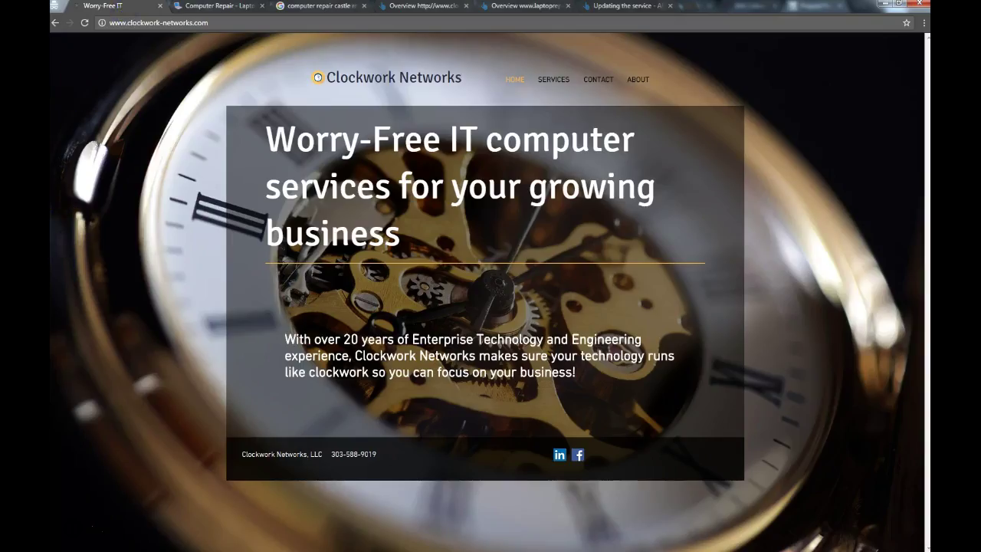
# - Bring up the Notepad contact note and place the caret after the phone number
pyautogui.hotkey('alt', 'Tab')
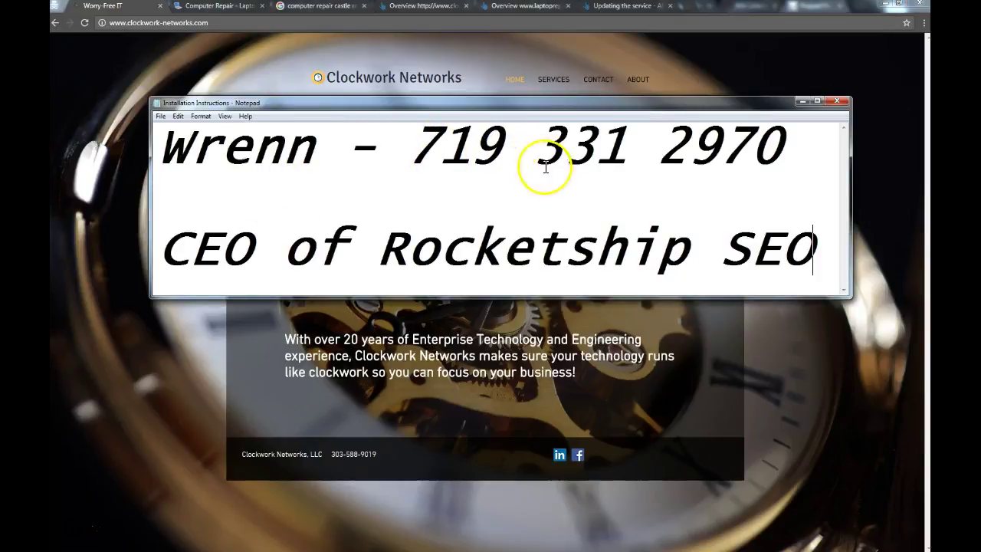
pyautogui.click(823, 170)
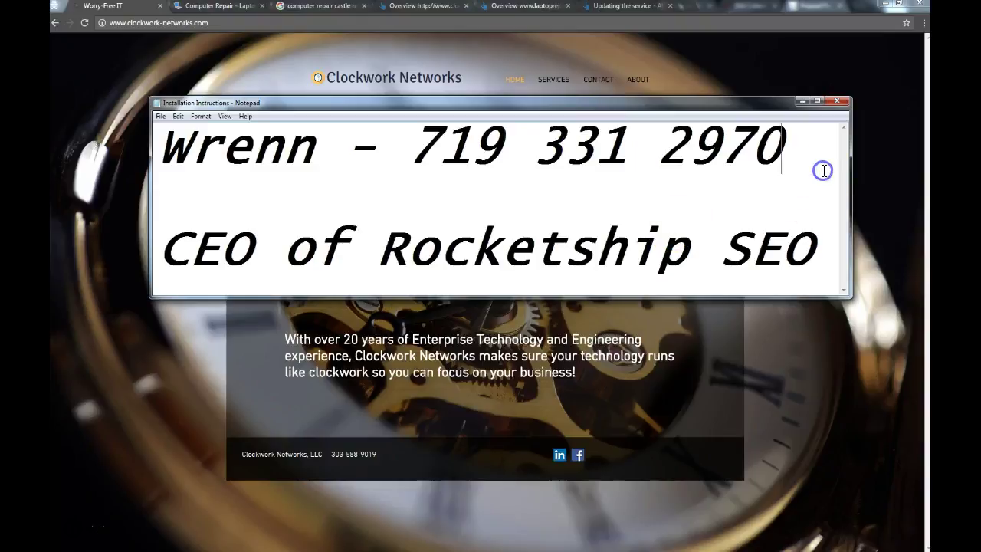